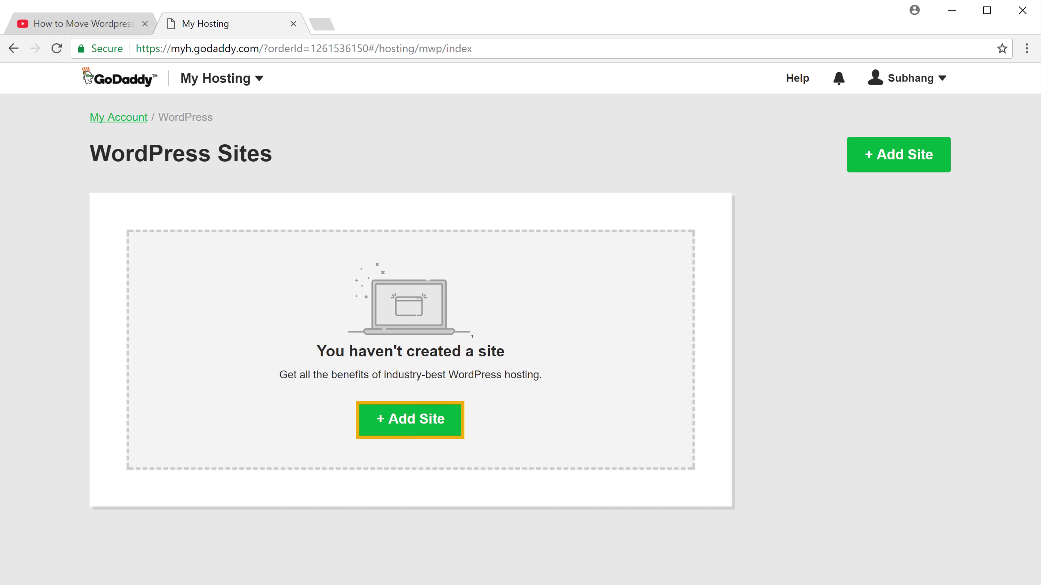
# Begin a brand new WordPress site and choose tryshirts.com as its domain.
pyautogui.click(408, 428)
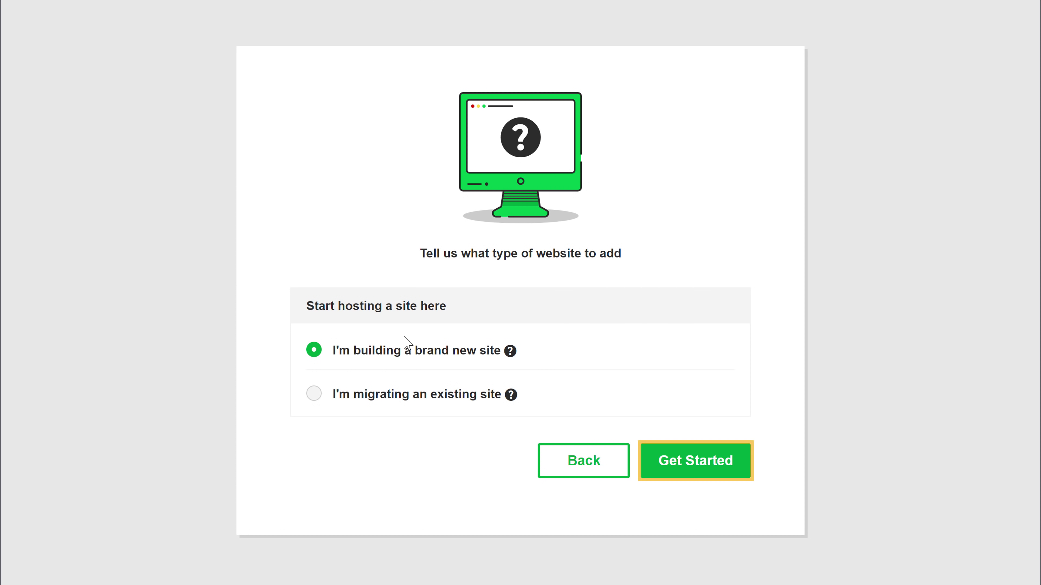
pyautogui.click(674, 478)
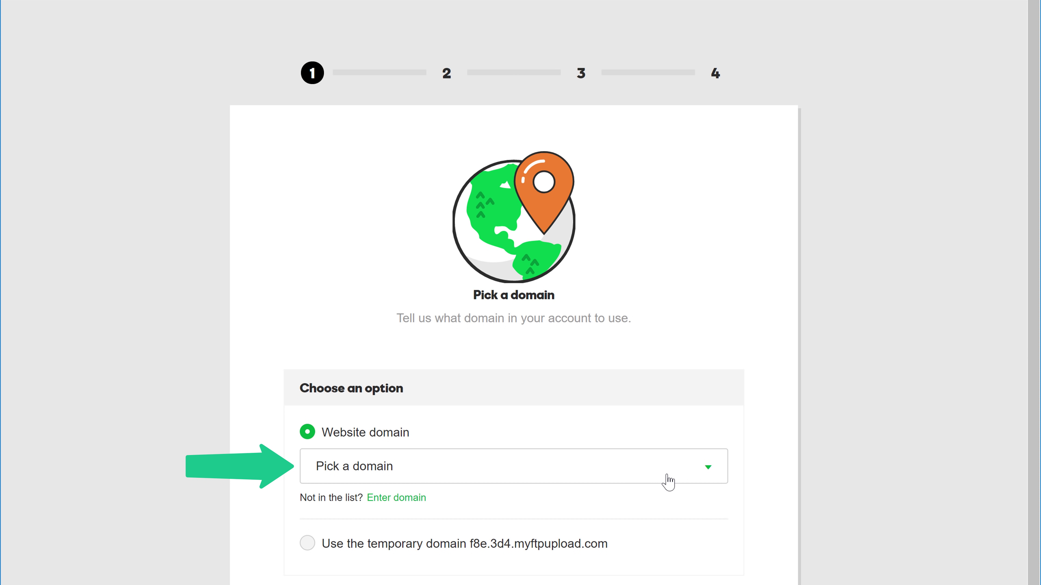
pyautogui.click(371, 478)
pyautogui.click(354, 500)
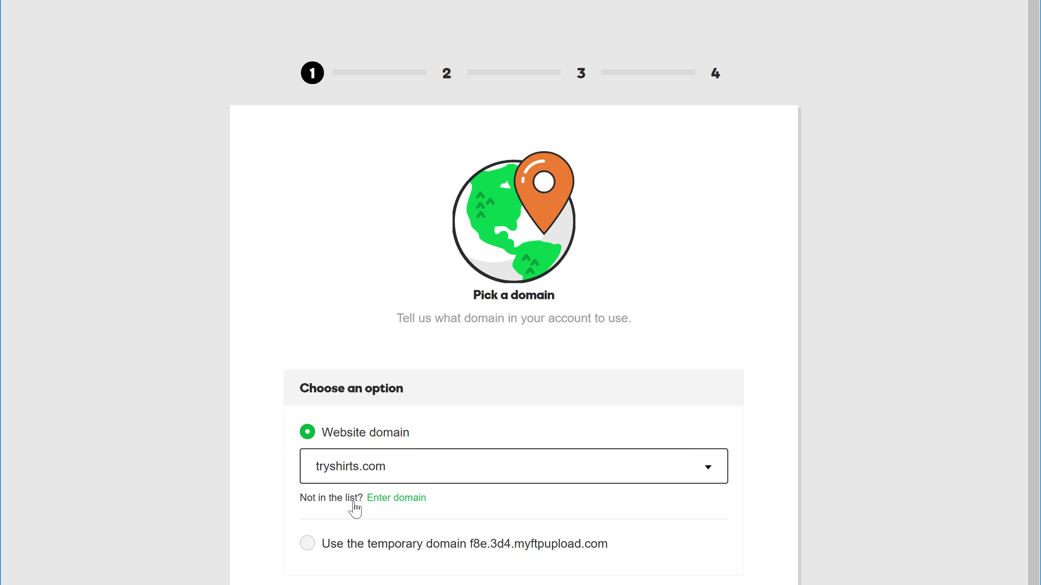
pyautogui.scroll(-2, 355, 502)
pyautogui.scroll(-3, 355, 503)
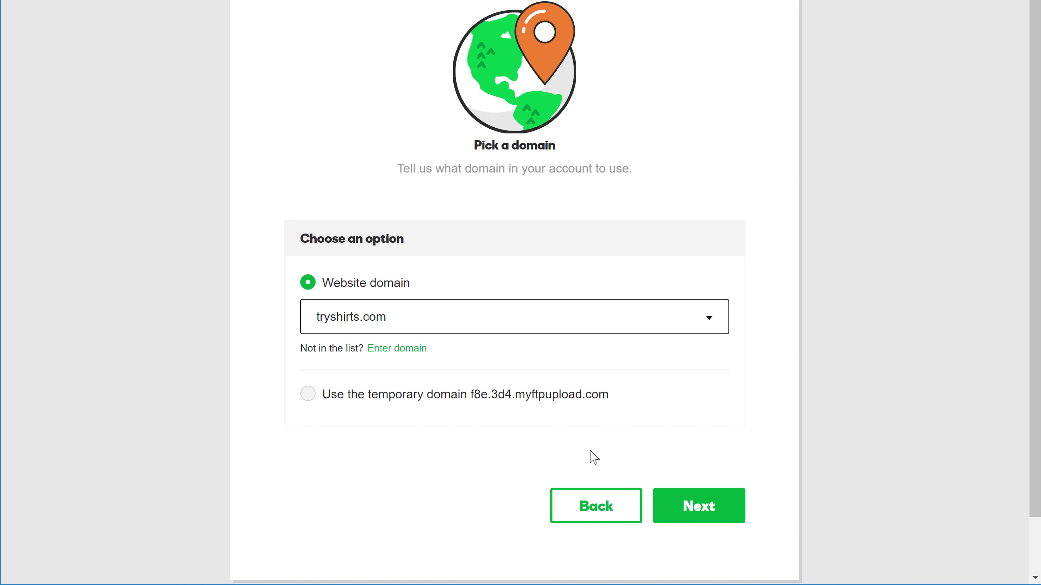
# Keep the Europe data center, set the admin username and password, and install WordPress.
pyautogui.click(695, 511)
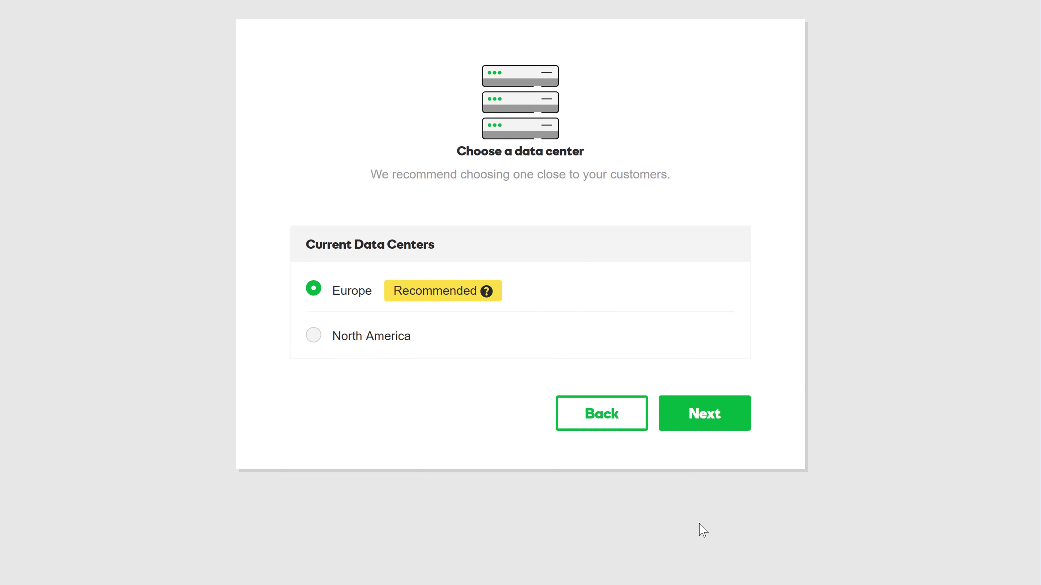
pyautogui.click(703, 477)
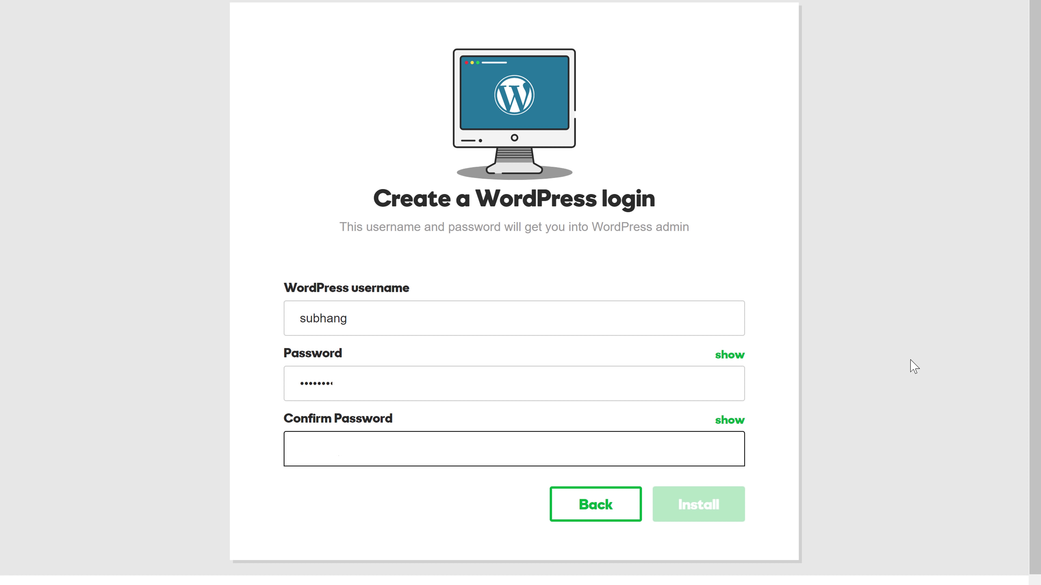
pyautogui.write('•••••••••')
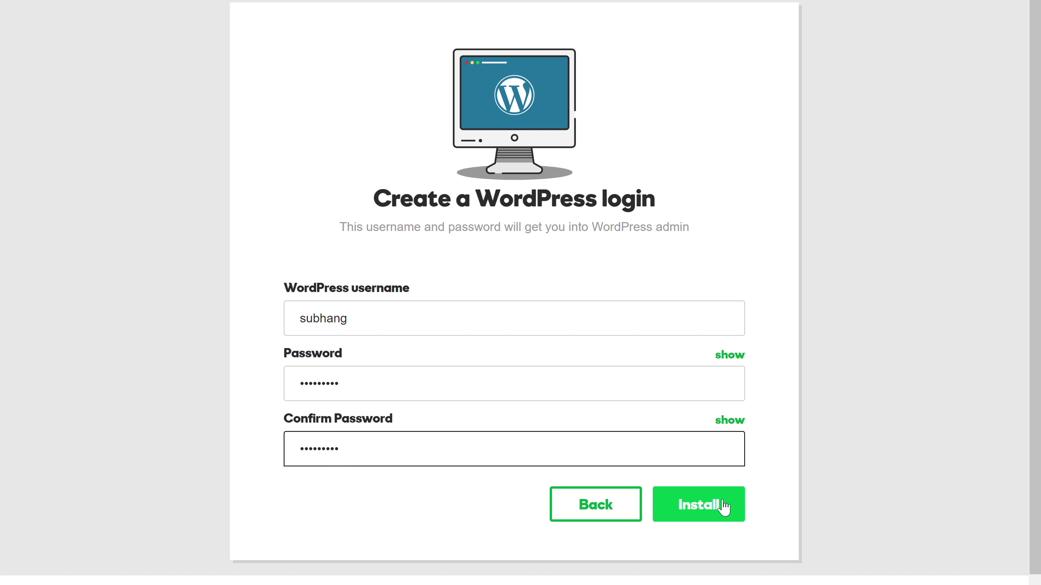
pyautogui.click(696, 520)
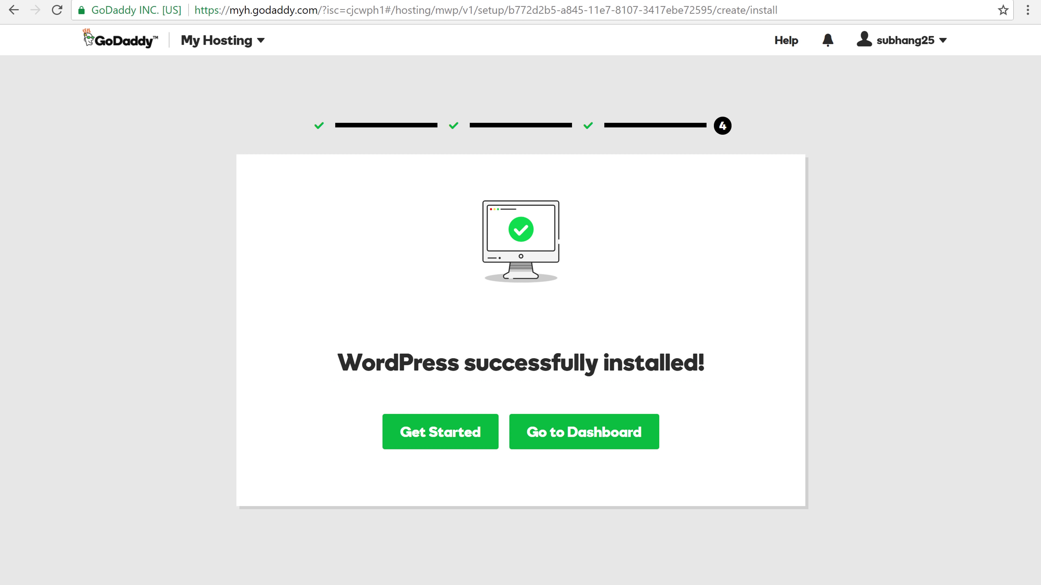
# Open the new site's WordPress admin, decline the Quick Start Wizard and confirm manual setup.
pyautogui.click(422, 449)
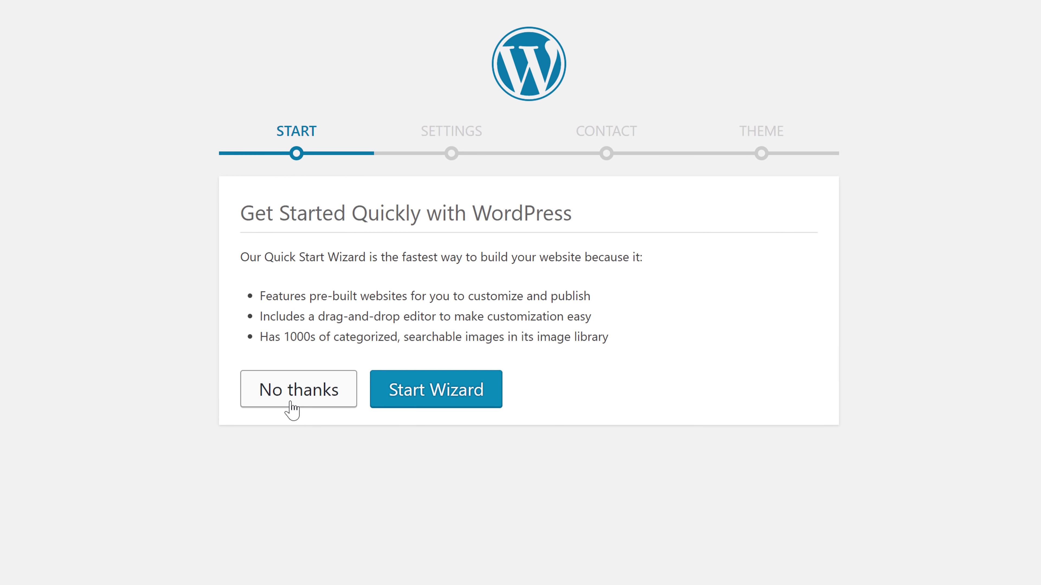
pyautogui.click(291, 404)
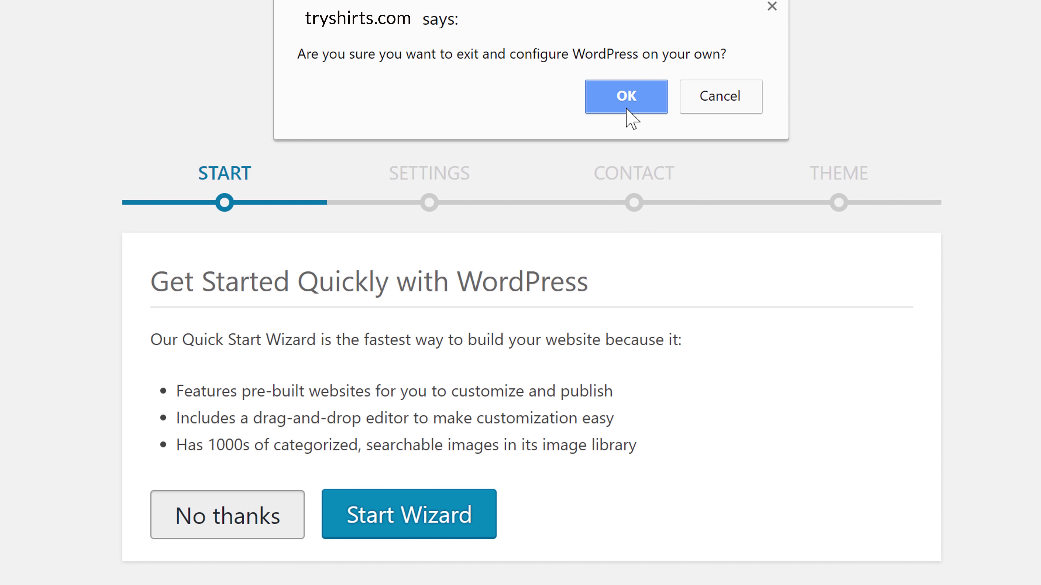
pyautogui.click(627, 107)
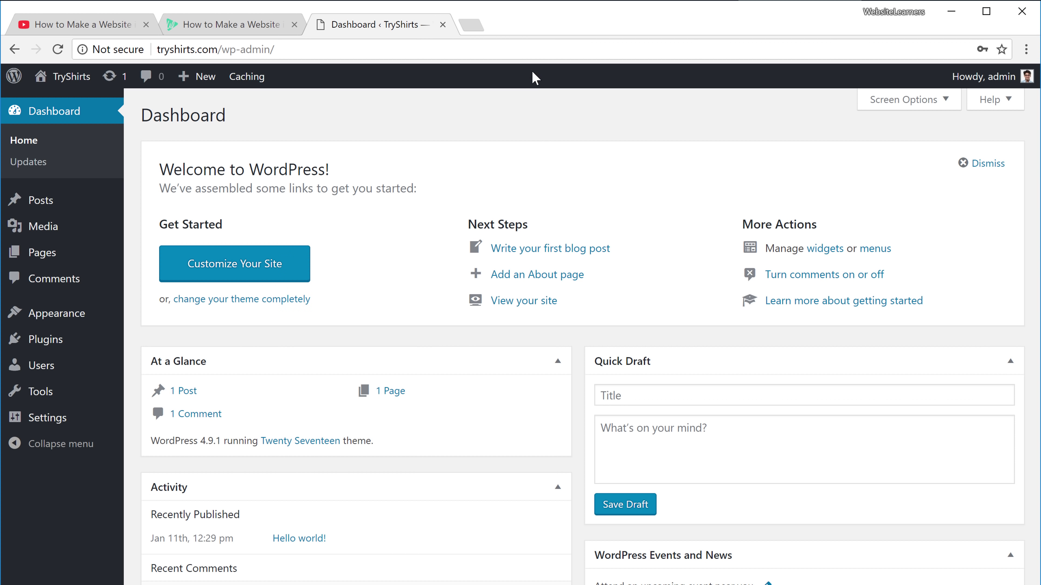
# Load tryshirts.com in a new tab and scroll through its freshly installed default homepage.
pyautogui.click(472, 26)
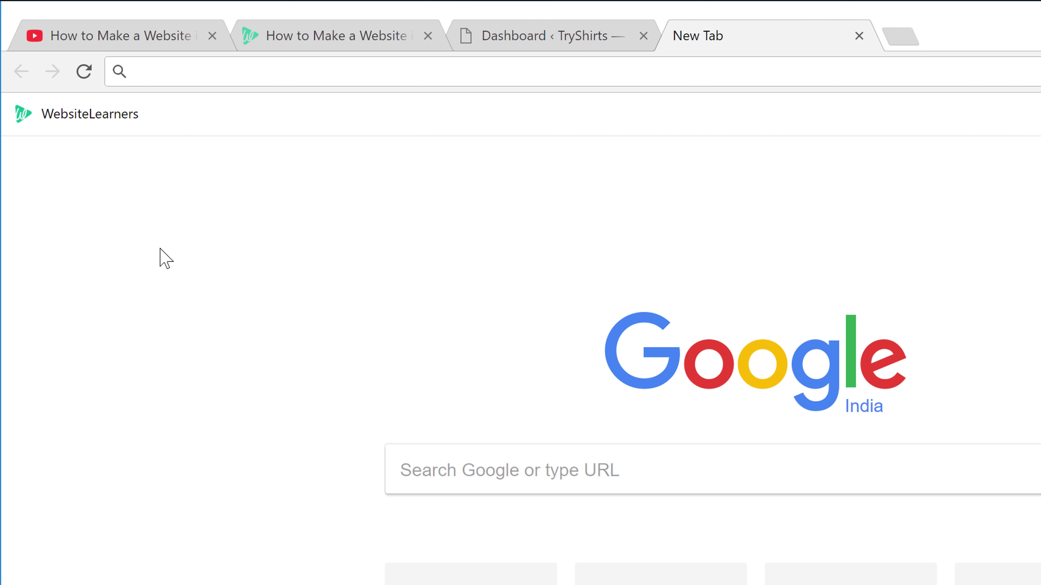
pyautogui.write('tryshirts.com')
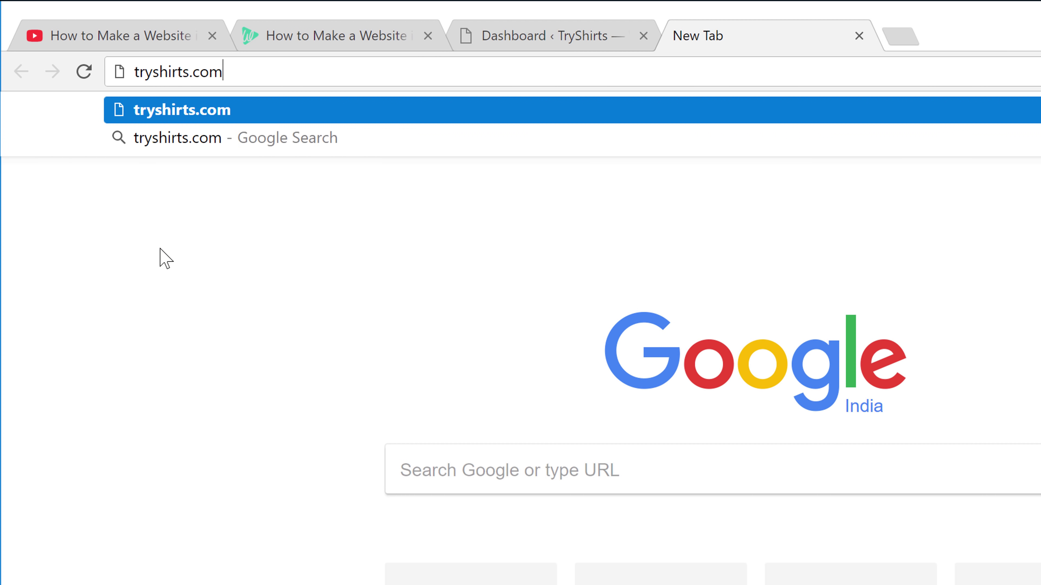
pyautogui.press('Return')
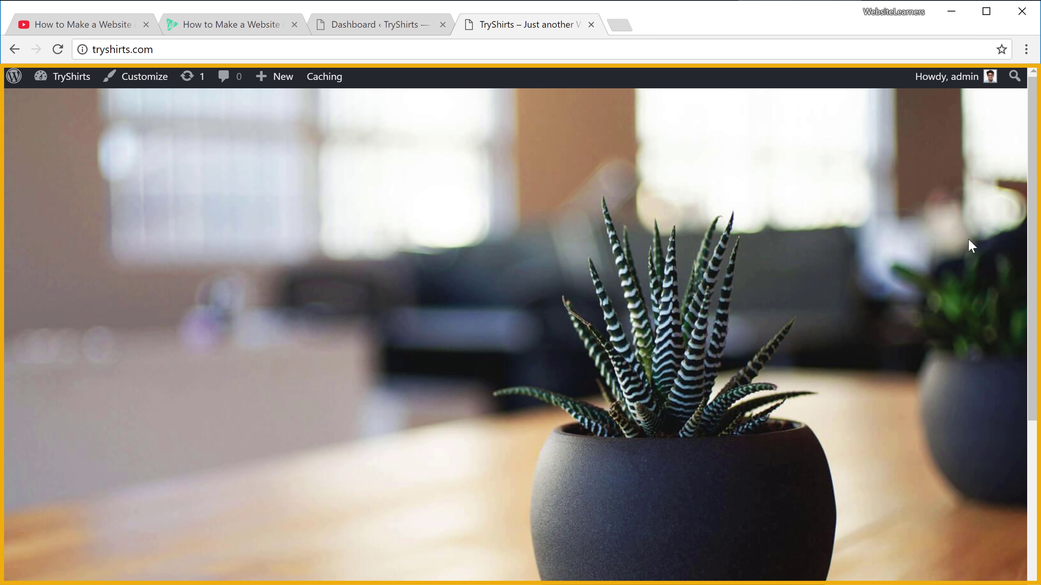
pyautogui.scroll(-10, 1024, 324)
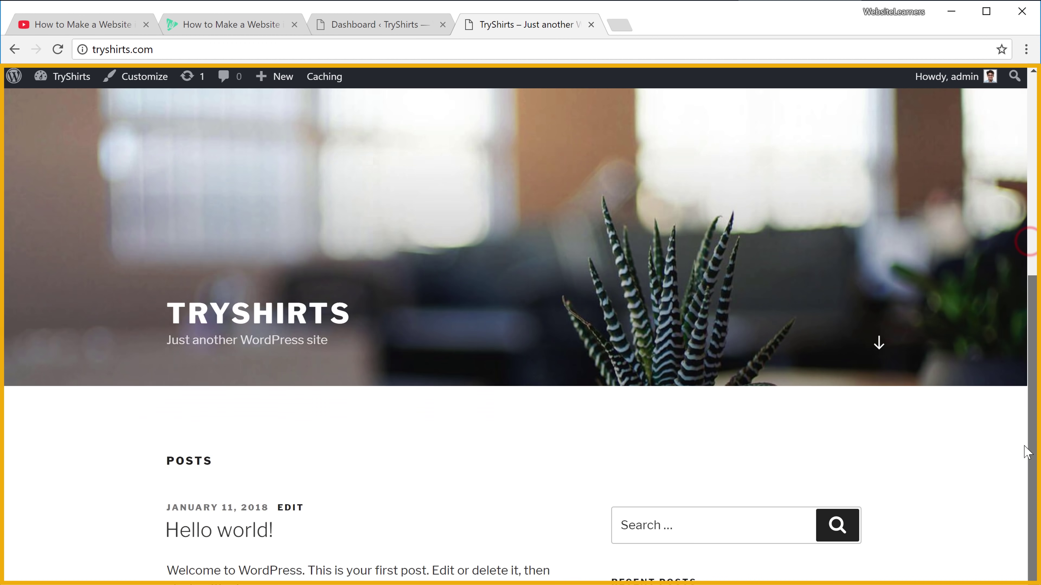
pyautogui.scroll(10, 1033, 356)
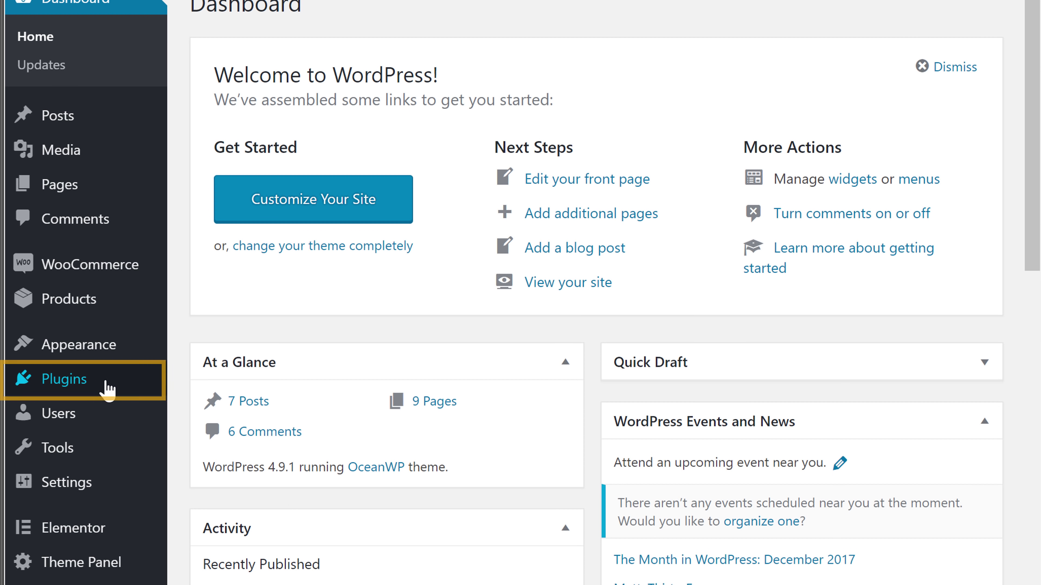
# Search plugins for 'All in one', then install and activate All-in-One WP Migration on the local site.
pyautogui.moveTo(94, 533)
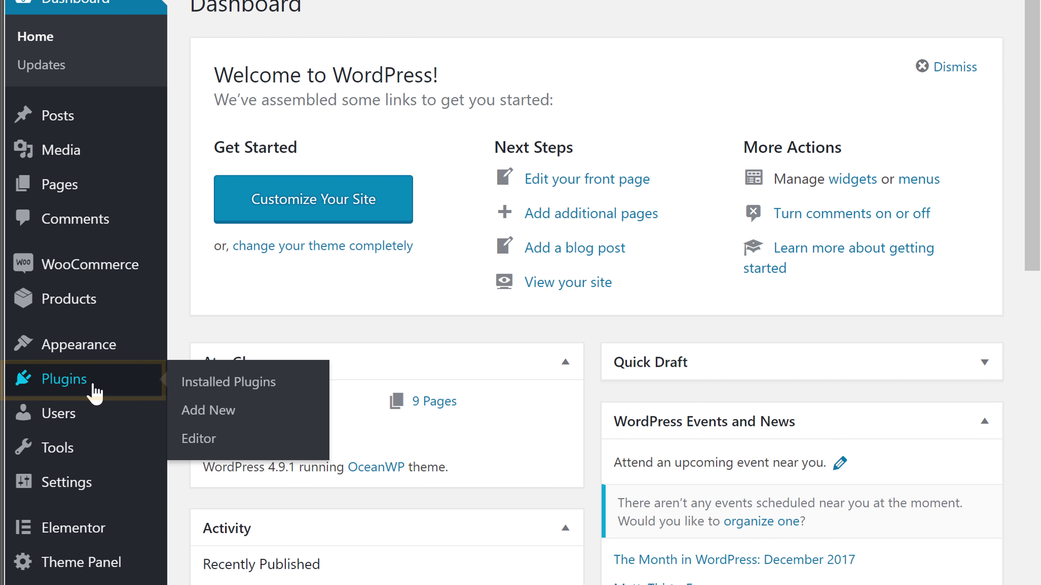
pyautogui.click(204, 414)
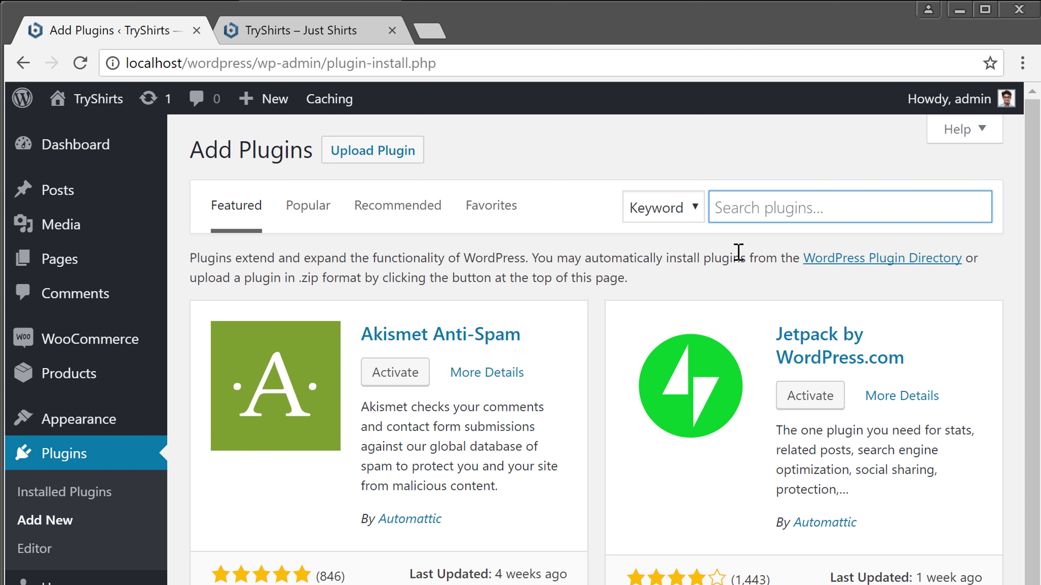
pyautogui.write('All in one')
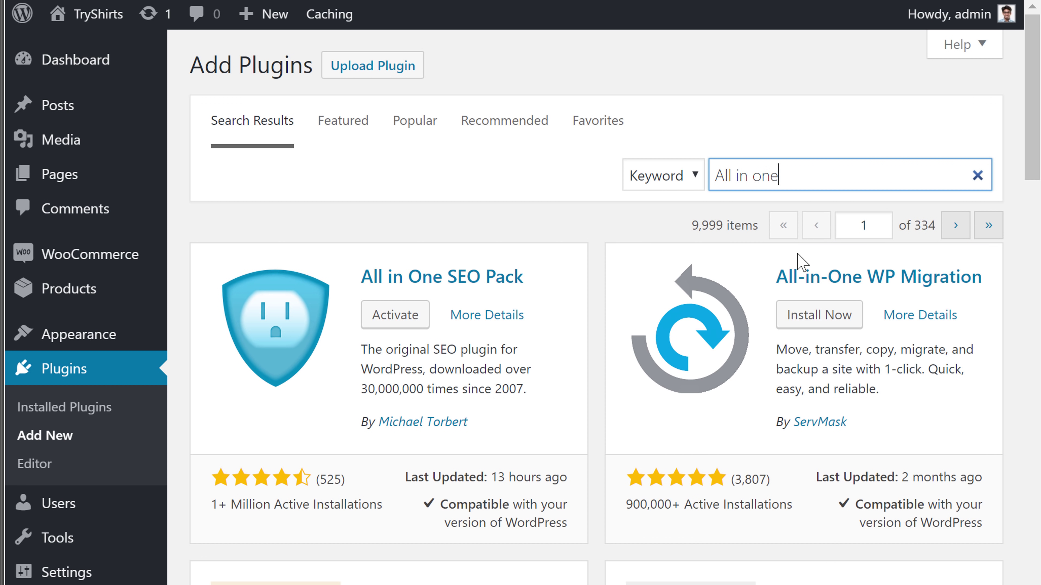
pyautogui.click(830, 323)
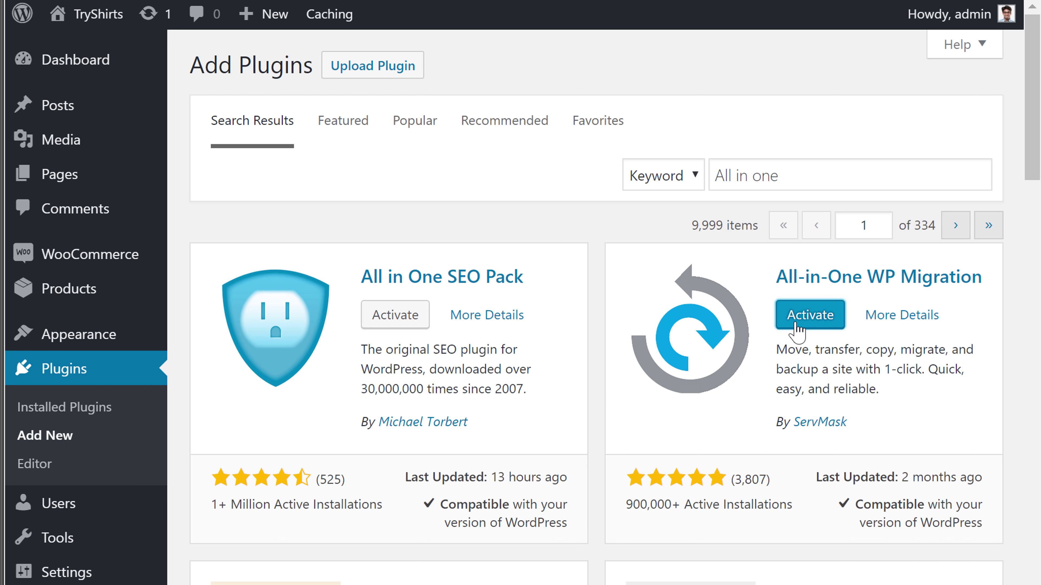
pyautogui.click(798, 324)
pyautogui.scroll(-4, 795, 99)
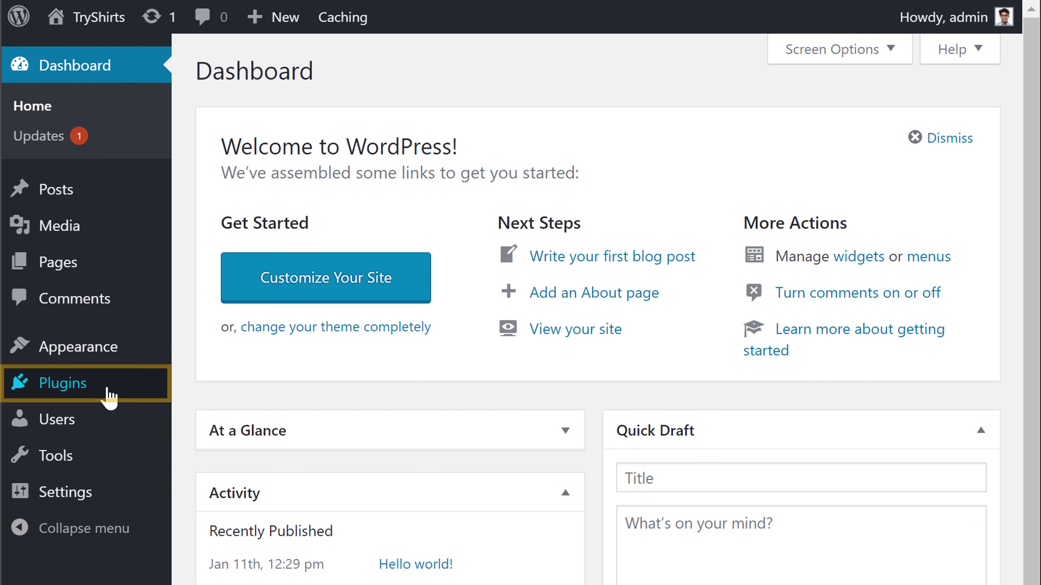
# Install and activate All-in-One WP Migration on the live tryshirts.com site as well.
pyautogui.moveTo(109, 487)
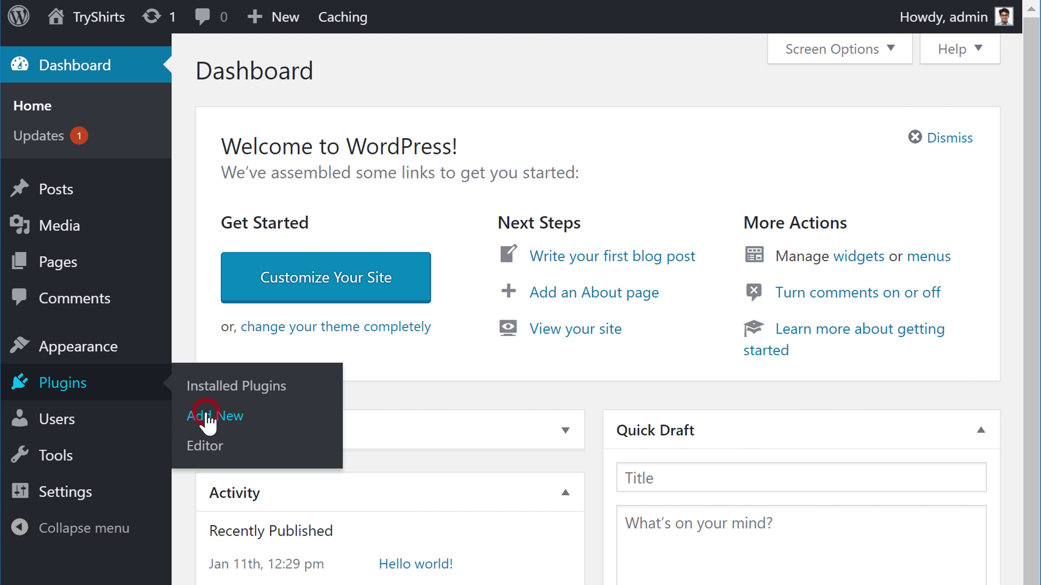
pyautogui.click(209, 422)
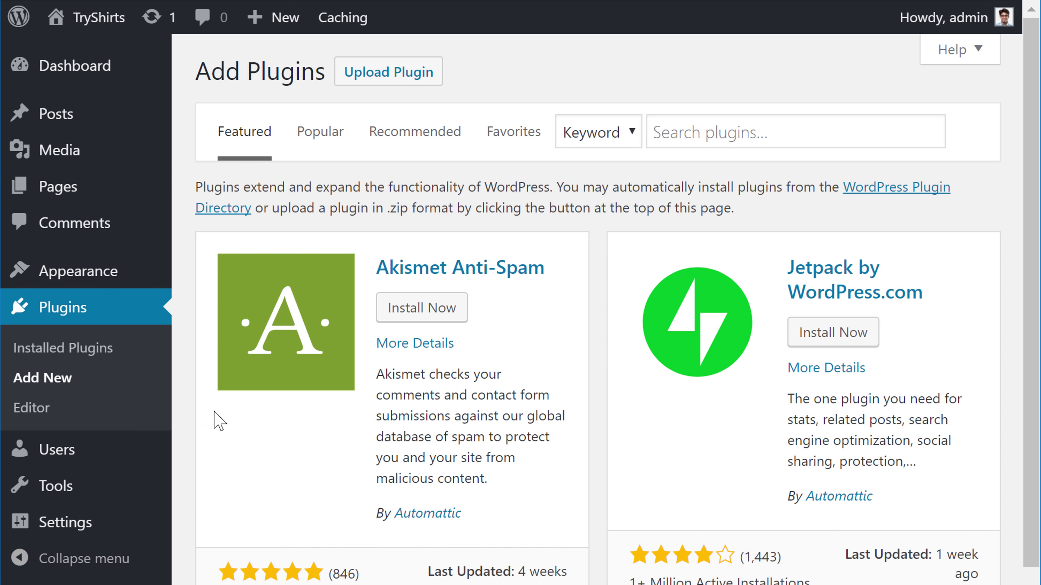
pyautogui.click(664, 141)
pyautogui.write('All in one')
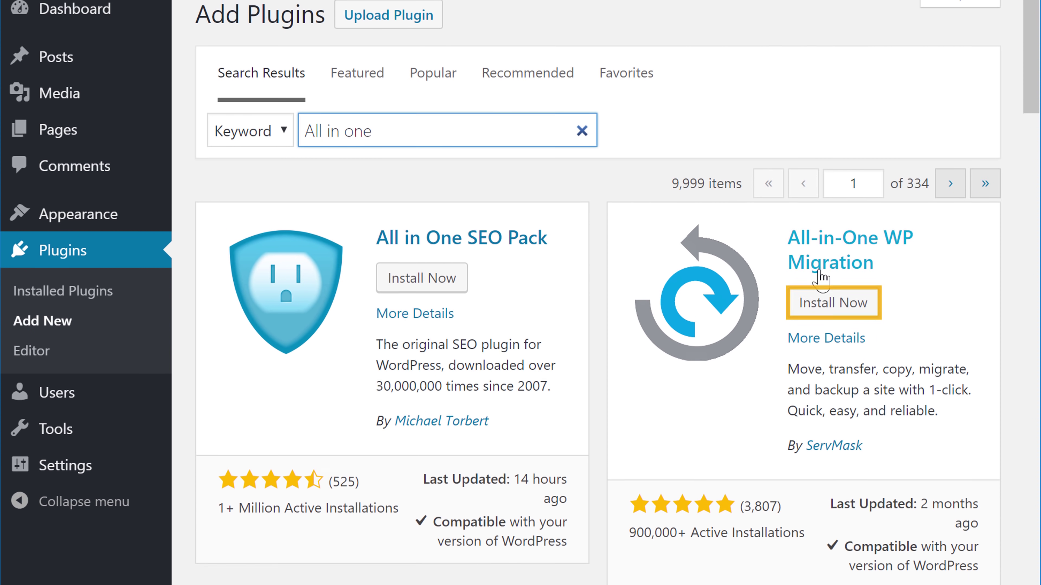
pyautogui.click(839, 297)
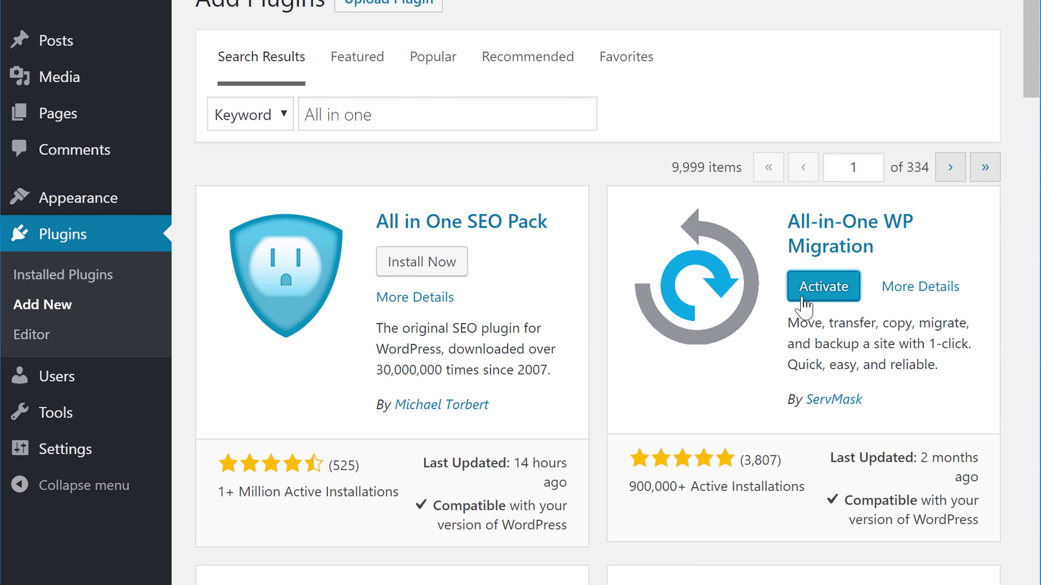
pyautogui.click(823, 287)
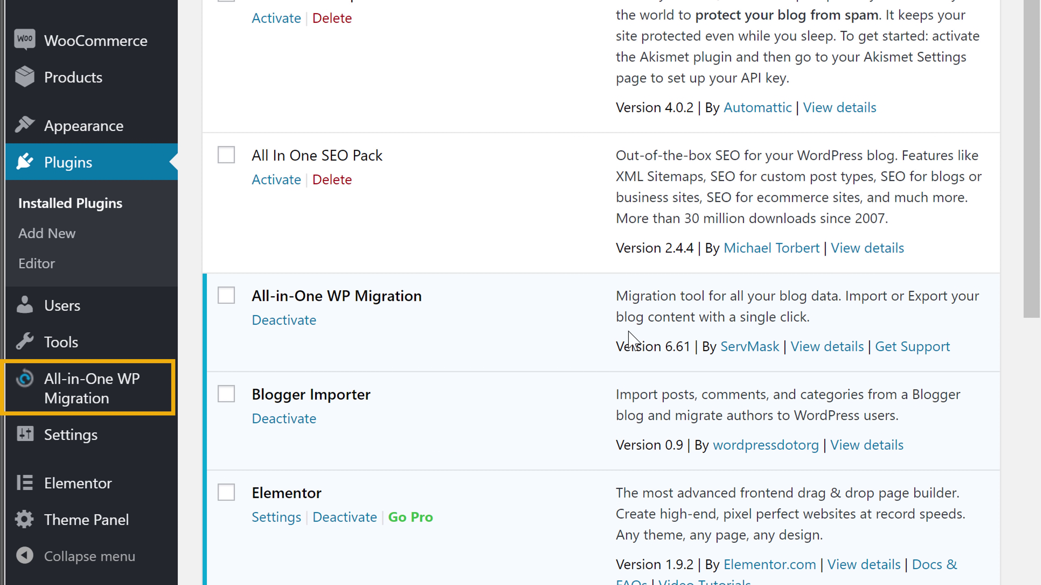
# Export the local site with All-in-One WP Migration to a File and download the Localhost .wpress archive.
pyautogui.moveTo(124, 377)
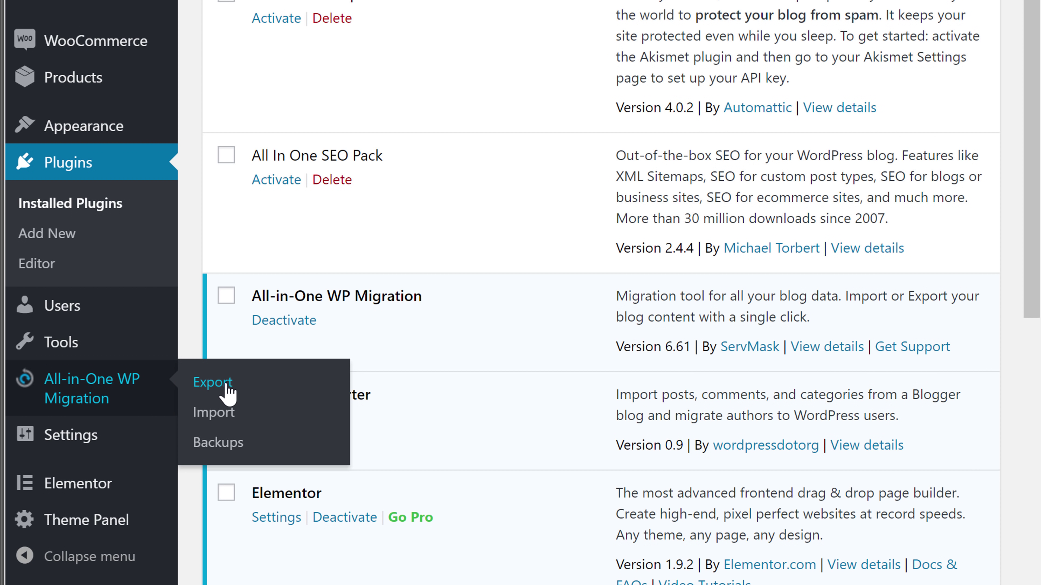
pyautogui.click(235, 386)
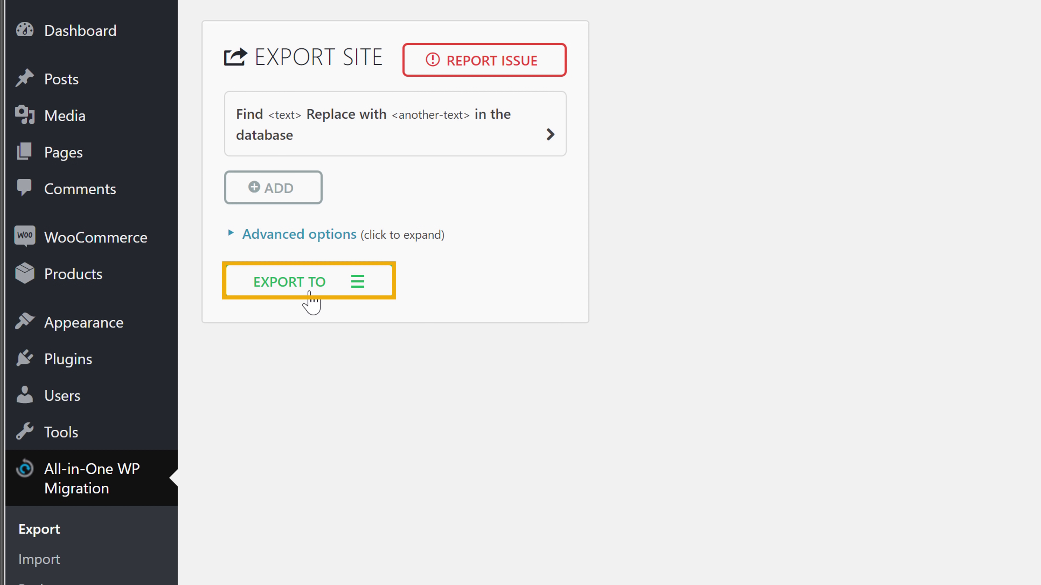
pyautogui.click(310, 292)
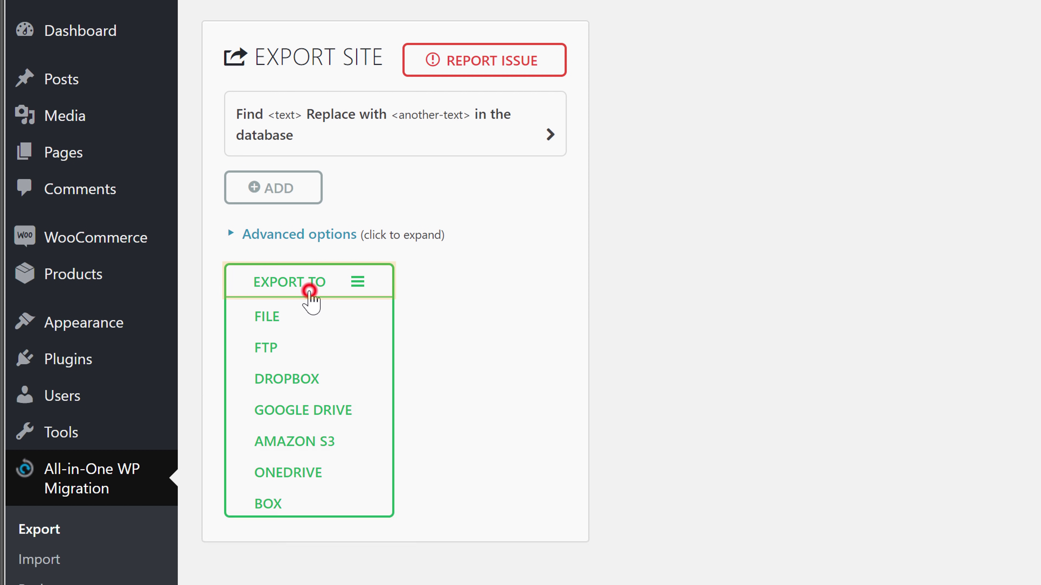
pyautogui.click(283, 320)
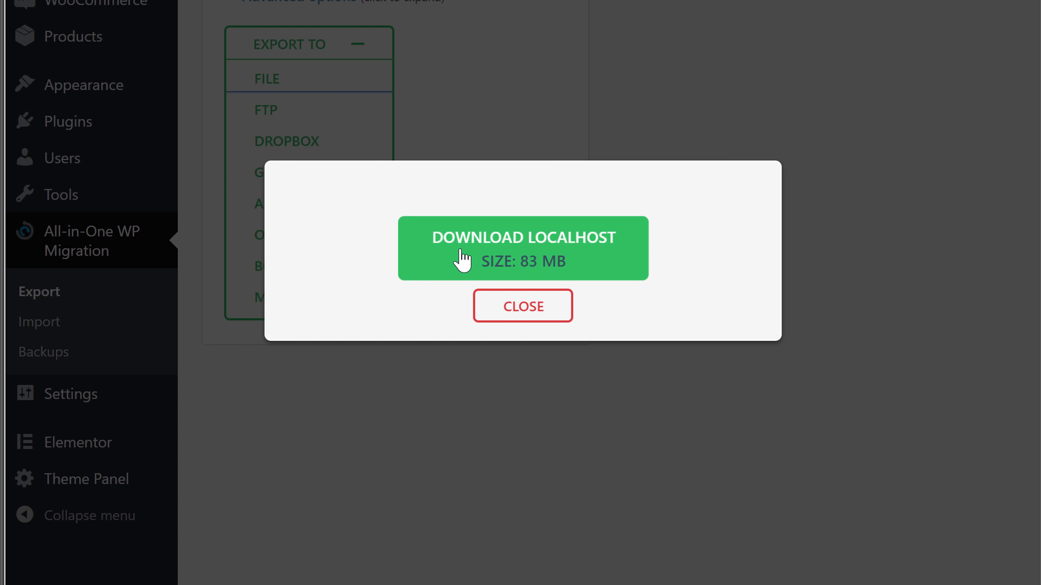
pyautogui.click(462, 260)
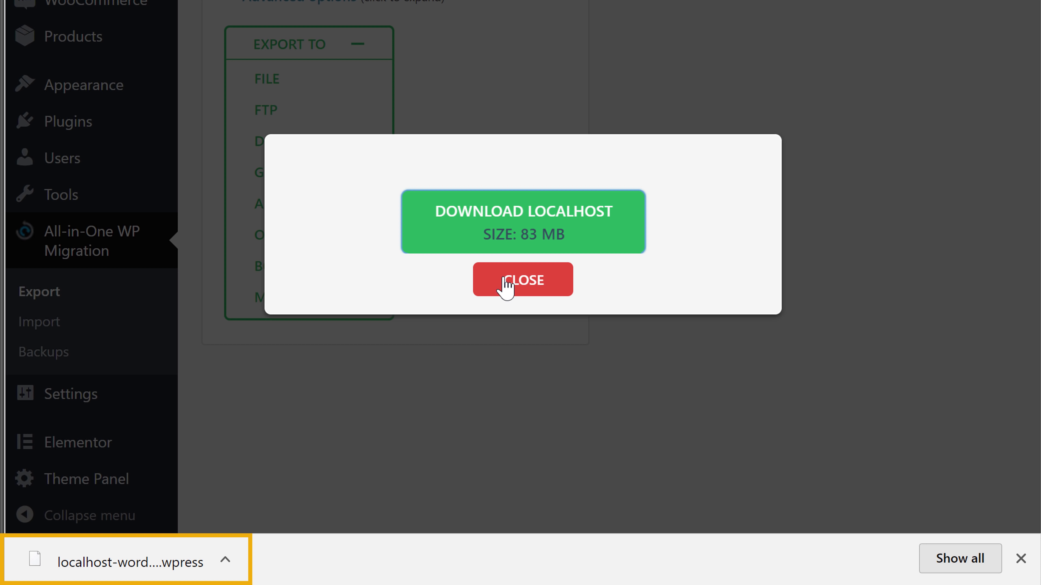
pyautogui.click(509, 292)
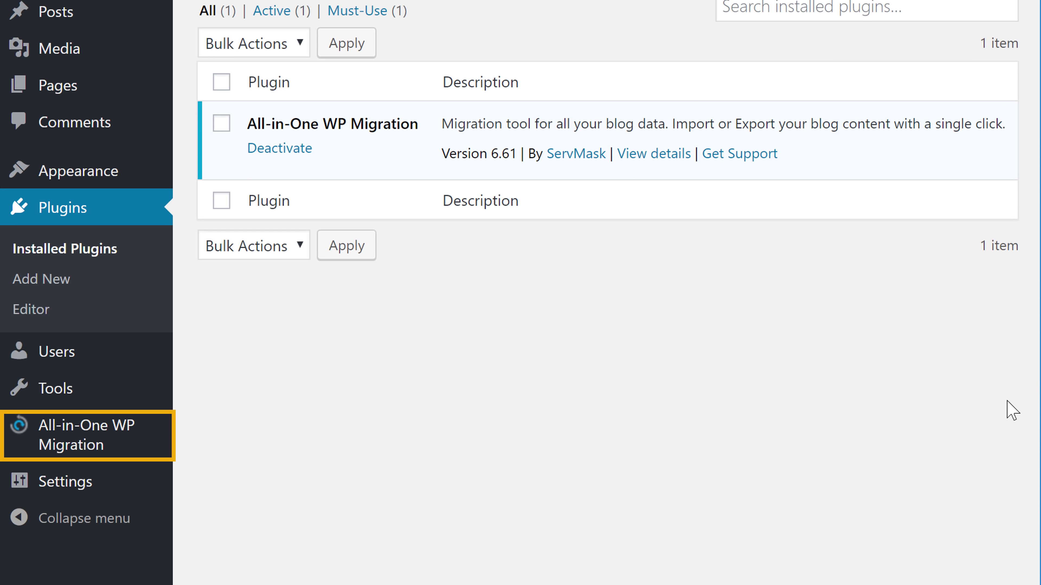
# On the live site, import from File and upload the exported localhost .wpress archive.
pyautogui.moveTo(86, 430)
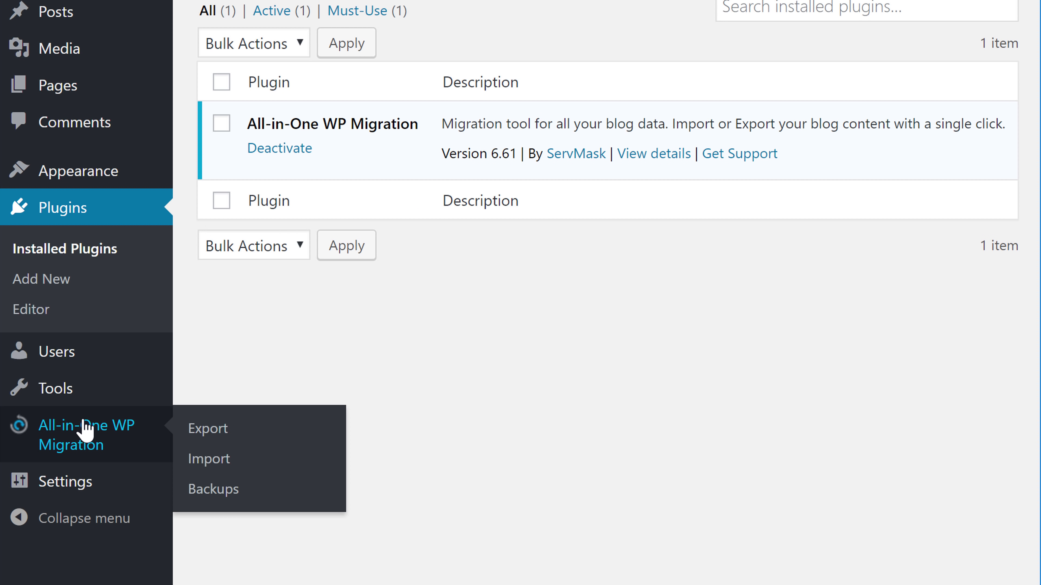
pyautogui.click(209, 459)
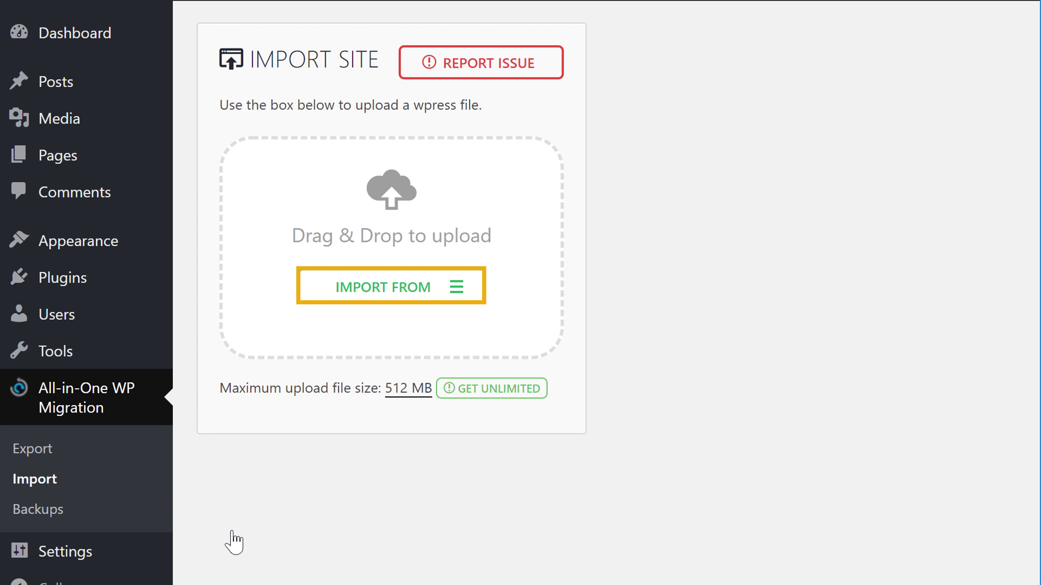
pyautogui.click(377, 301)
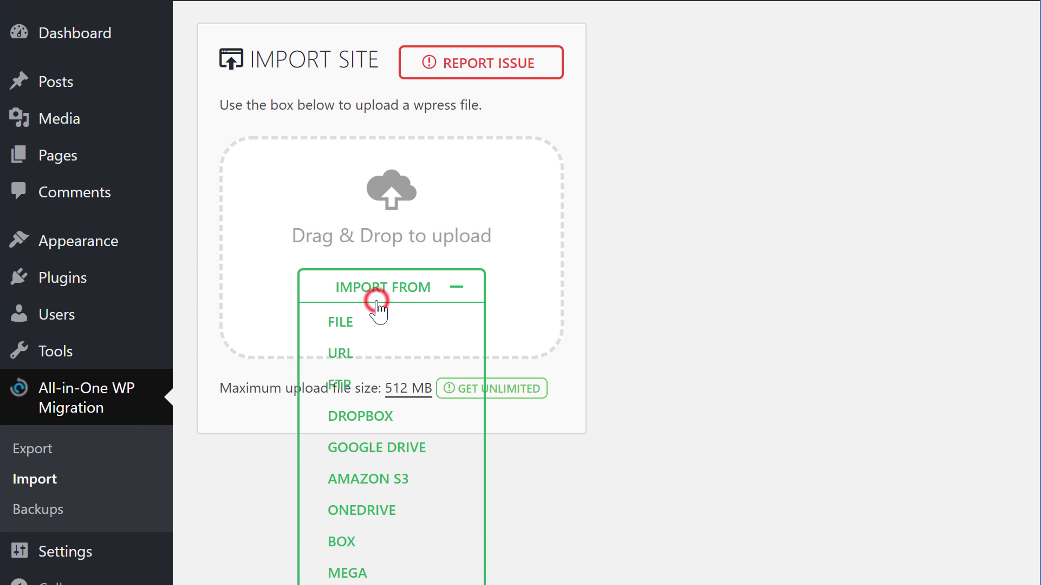
pyautogui.click(354, 322)
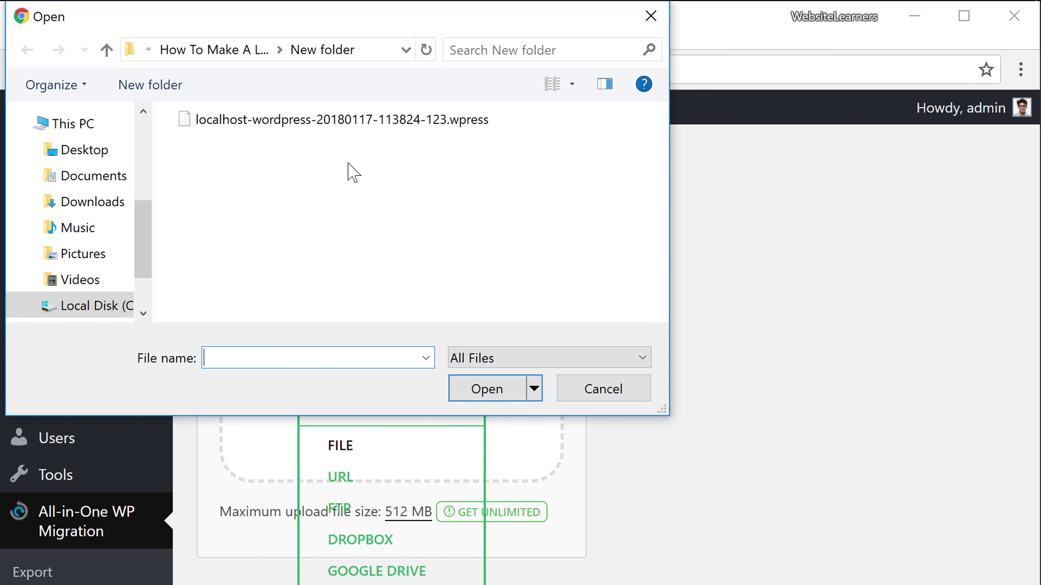
pyautogui.click(349, 126)
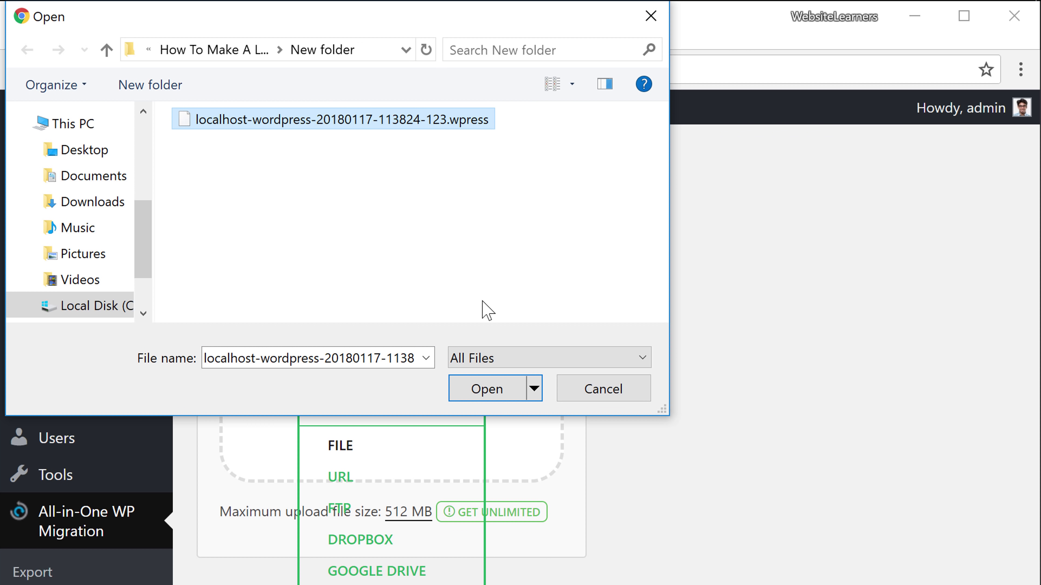
pyautogui.click(511, 392)
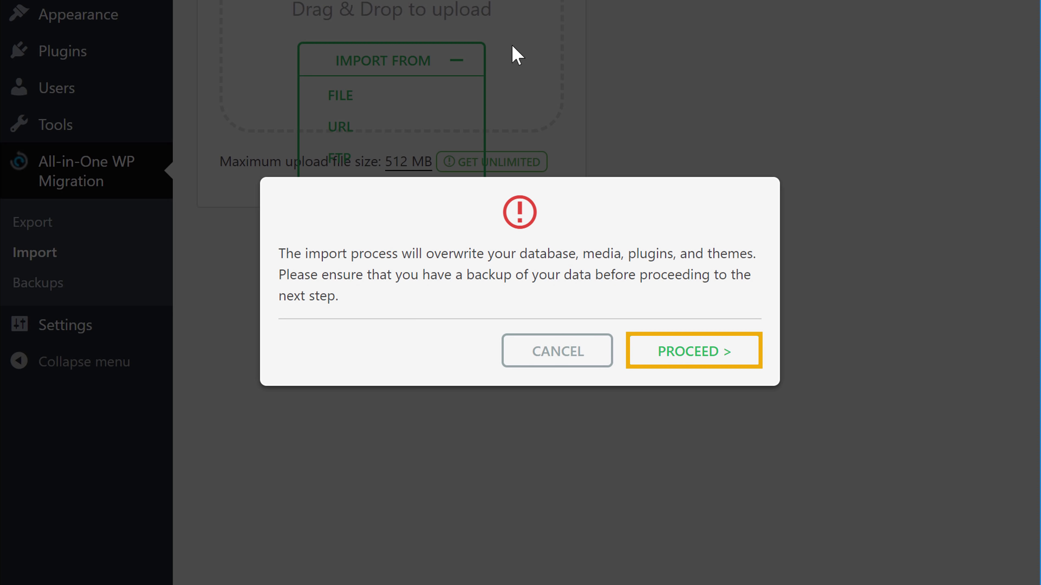
# Proceed with overwriting the live site's data and close the import success message.
pyautogui.click(737, 357)
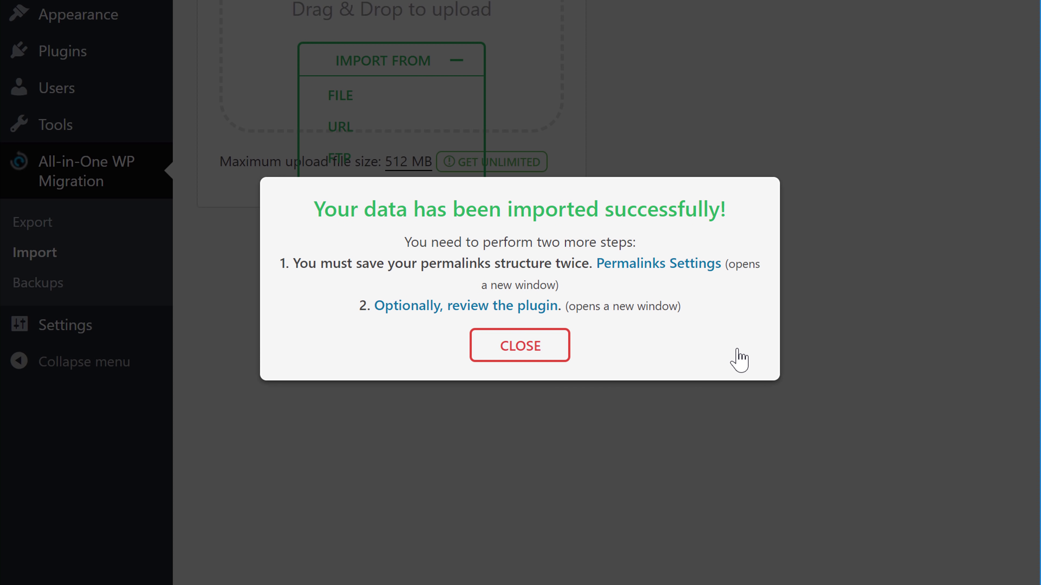
pyautogui.click(545, 350)
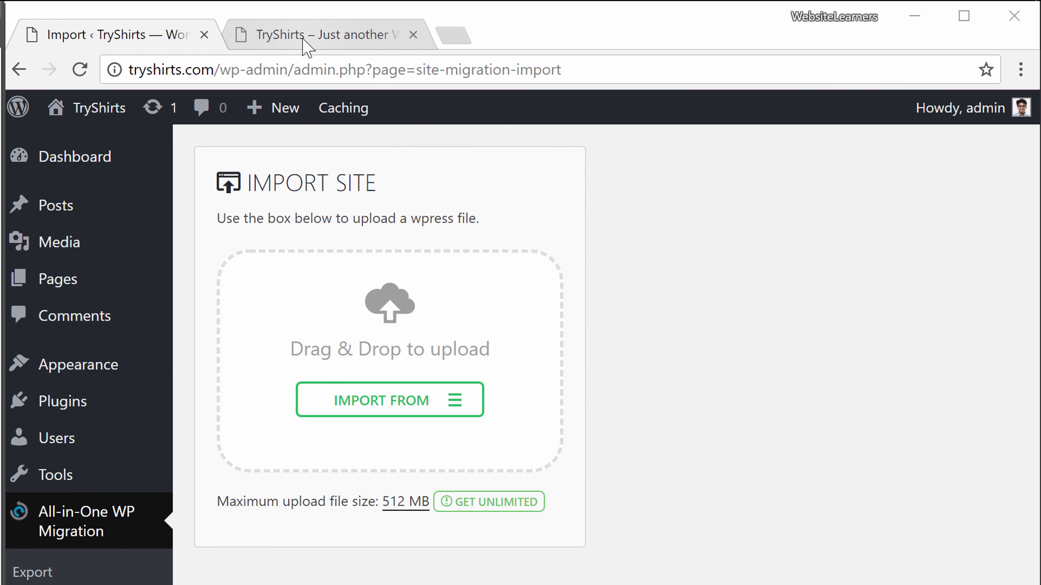
# Reload the tryshirts.com front-page tab and scroll to see the migrated TryShirts store.
pyautogui.click(303, 38)
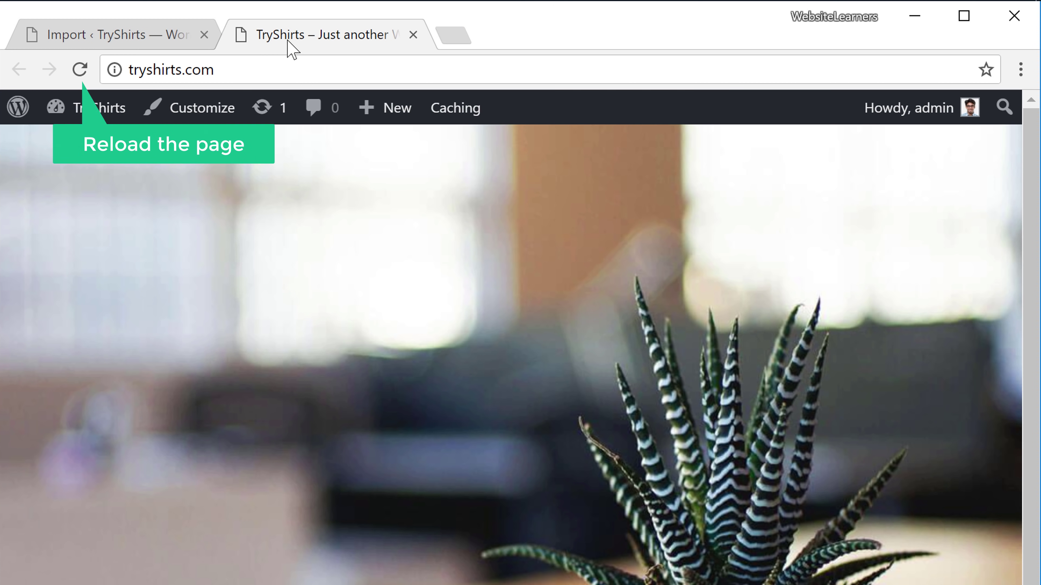
pyautogui.click(79, 72)
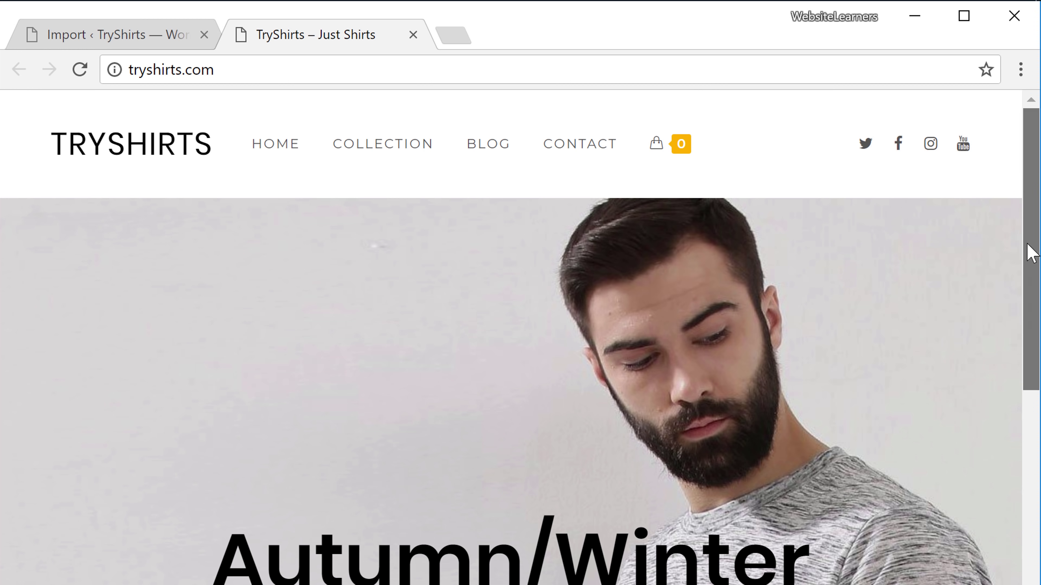
pyautogui.moveTo(1029, 251)
pyautogui.mouseDown()
pyautogui.moveTo(1030, 584)
pyautogui.moveTo(1029, 241)
pyautogui.mouseUp()
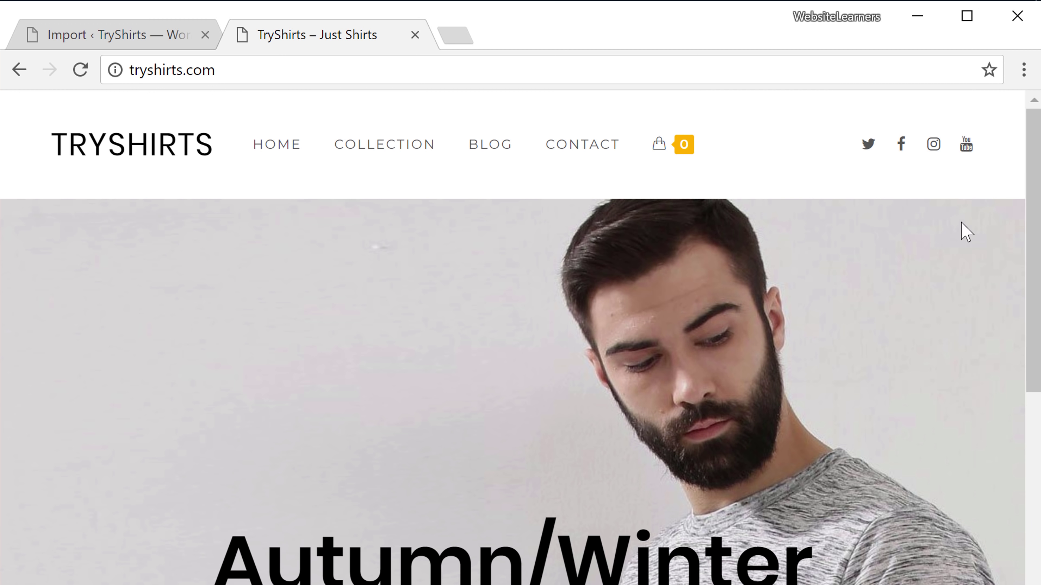
# Go to tryshirts.com/login and sign in with the local site's admin username and password.
pyautogui.click(286, 68)
pyautogui.press('End')
pyautogui.write('/lo')
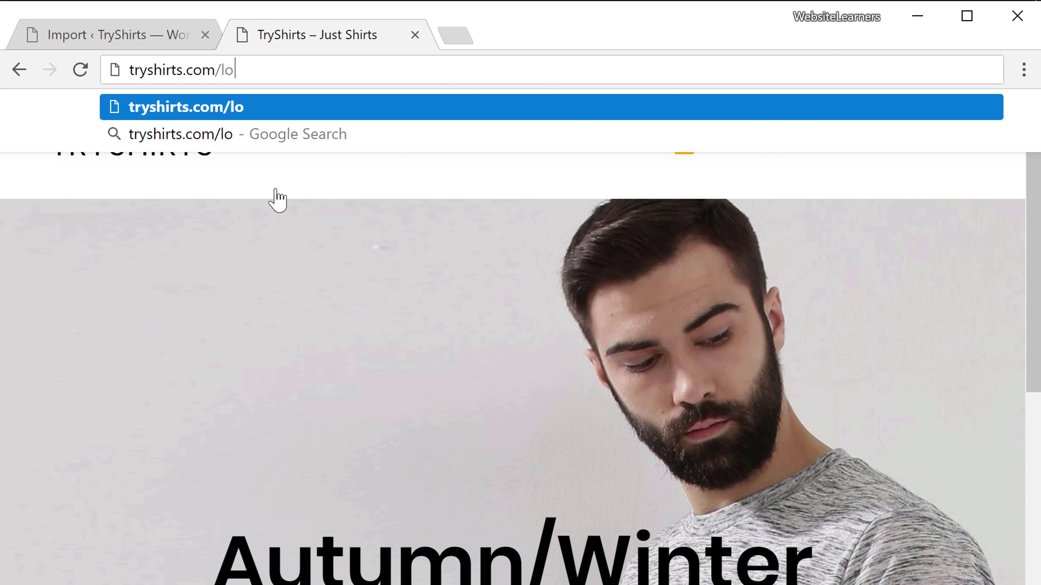
pyautogui.write('gin')
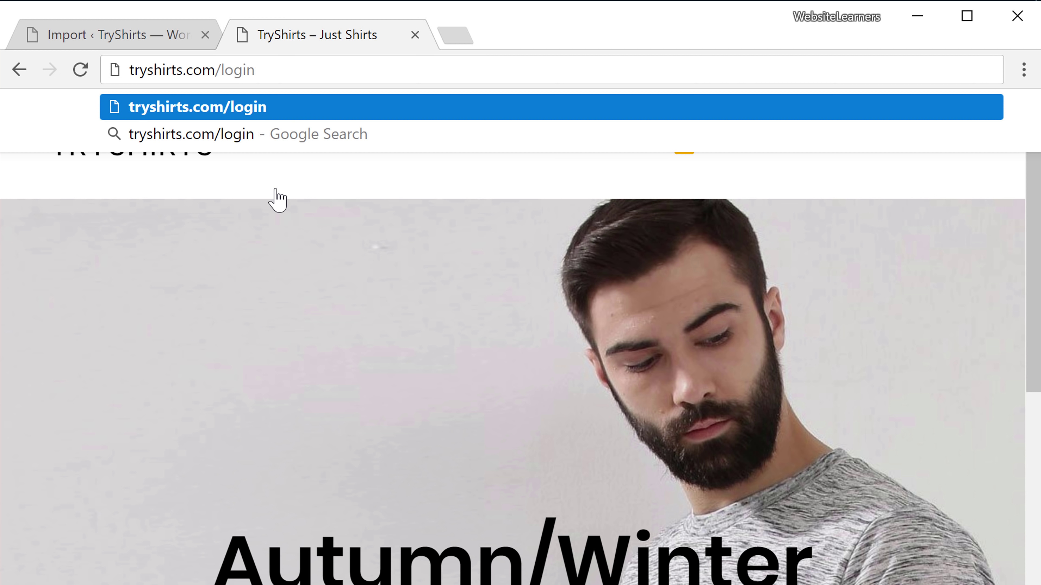
pyautogui.press('Return')
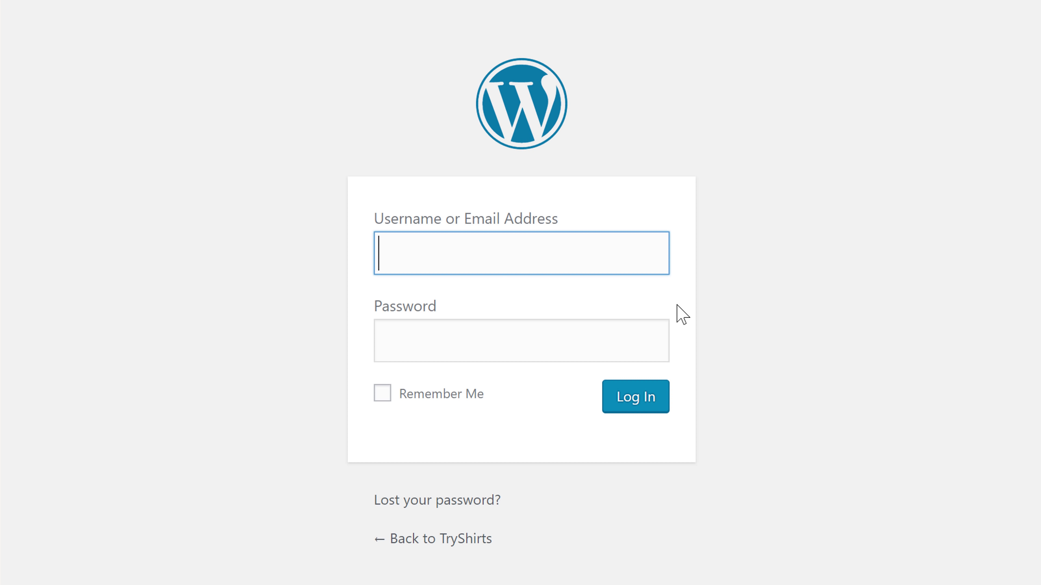
pyautogui.click(663, 317)
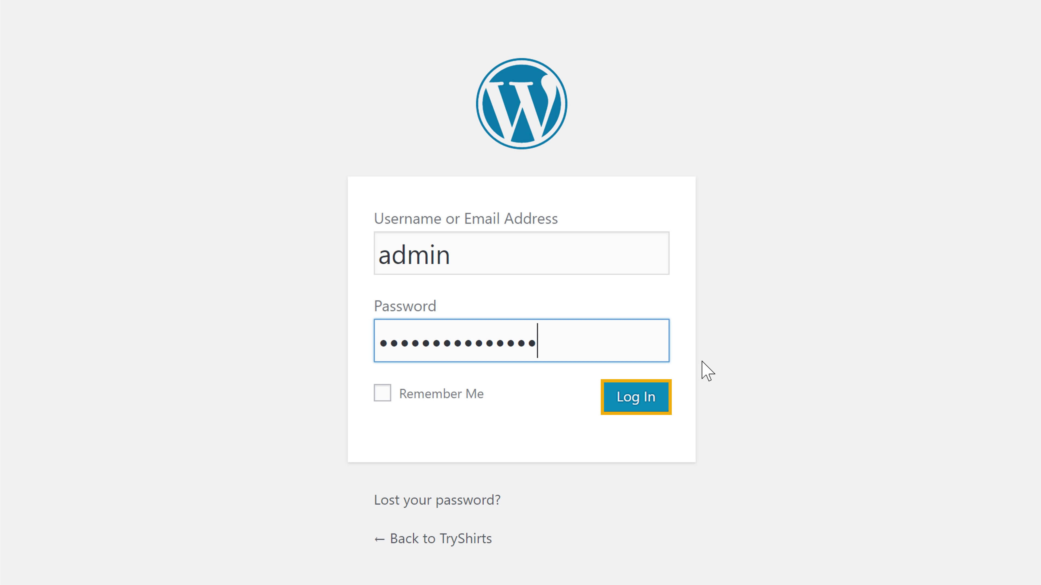
pyautogui.click(648, 400)
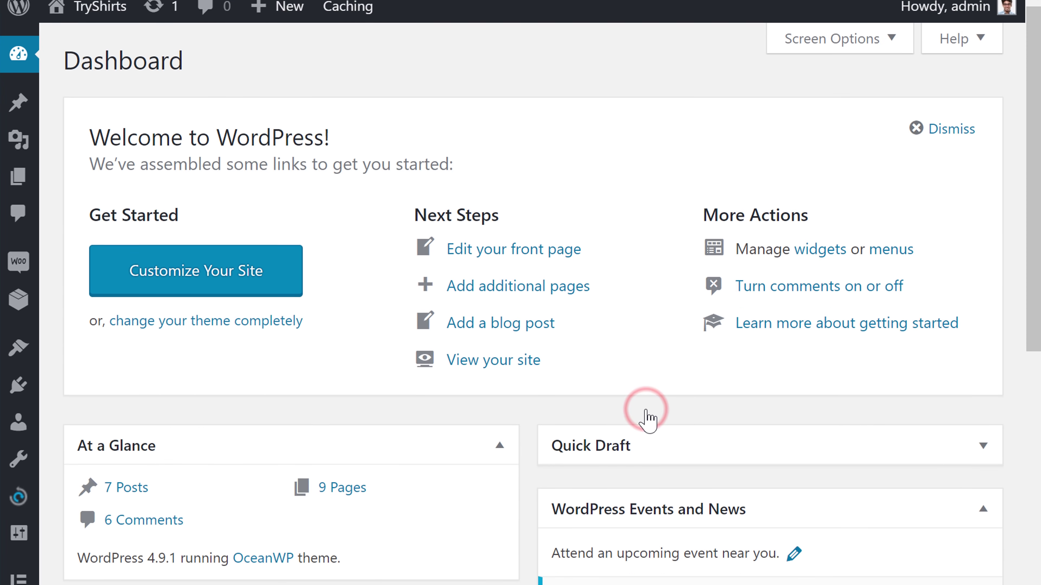